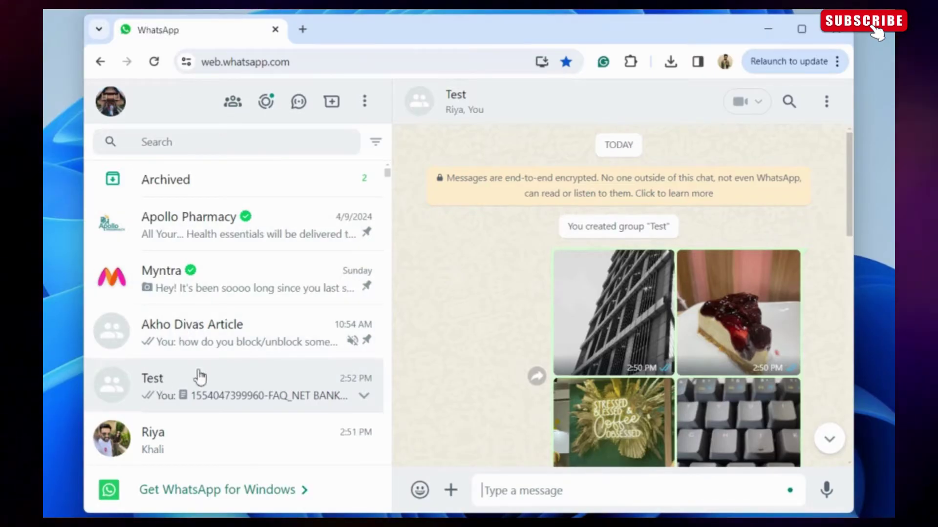
{"action": "scroll", "coordinate": [520, 325], "scroll_direction": "down", "scroll_amount": 1}
{"action": "scroll", "coordinate": [520, 325], "scroll_direction": "down", "scroll_amount": 5}
{"action": "scroll", "coordinate": [524, 315], "scroll_direction": "down", "scroll_amount": 3}
{"action": "scroll", "coordinate": [524, 315], "scroll_direction": "down", "scroll_amount": 1}
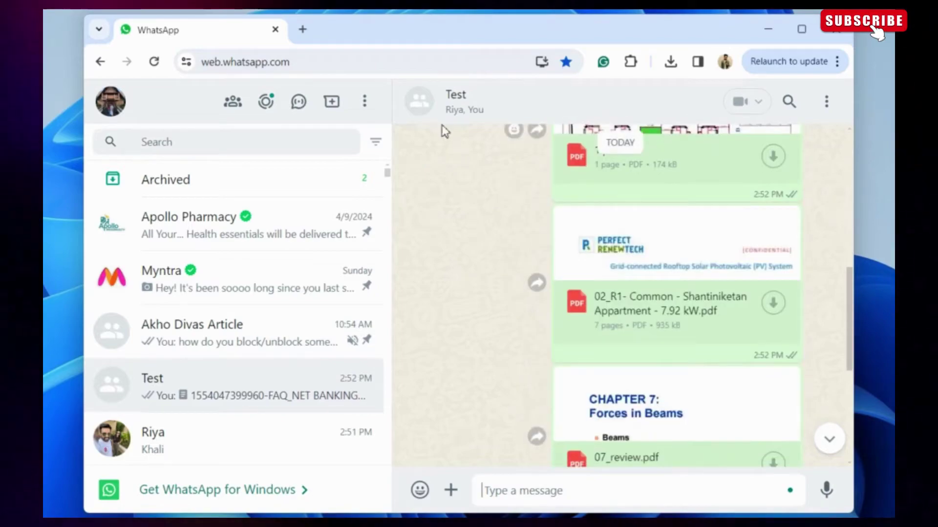
- Open the Test group's info panel, which lists 9 media, links and docs items
{"action": "left_click", "coordinate": [462, 103]}
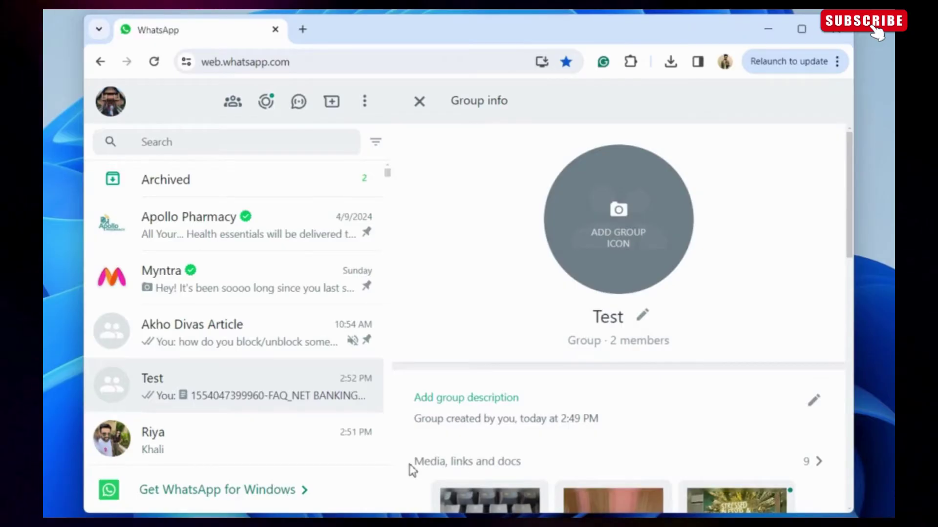
- Select the keyboard, cheesecake and coffee-sign photos in shared media and download them together
{"action": "left_click", "coordinate": [500, 463]}
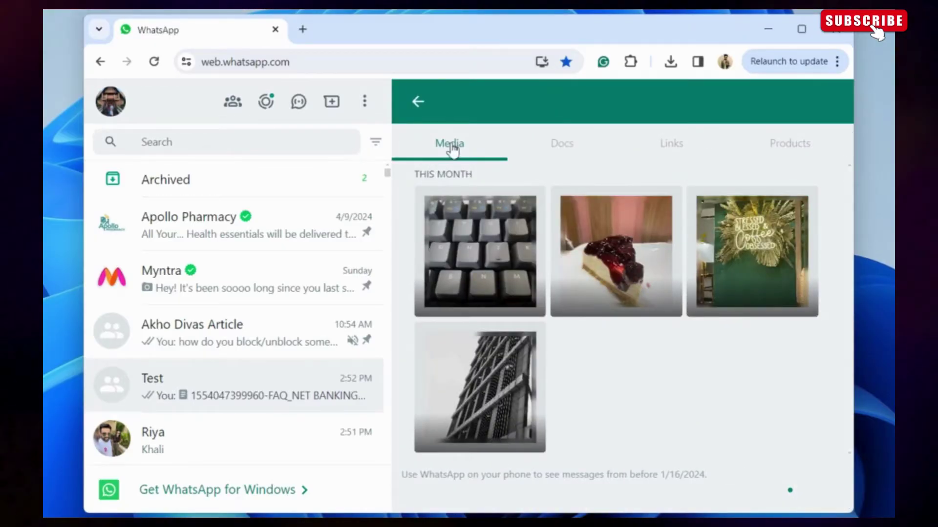
{"action": "mouse_move", "coordinate": [480, 252]}
{"action": "left_click", "coordinate": [424, 199]}
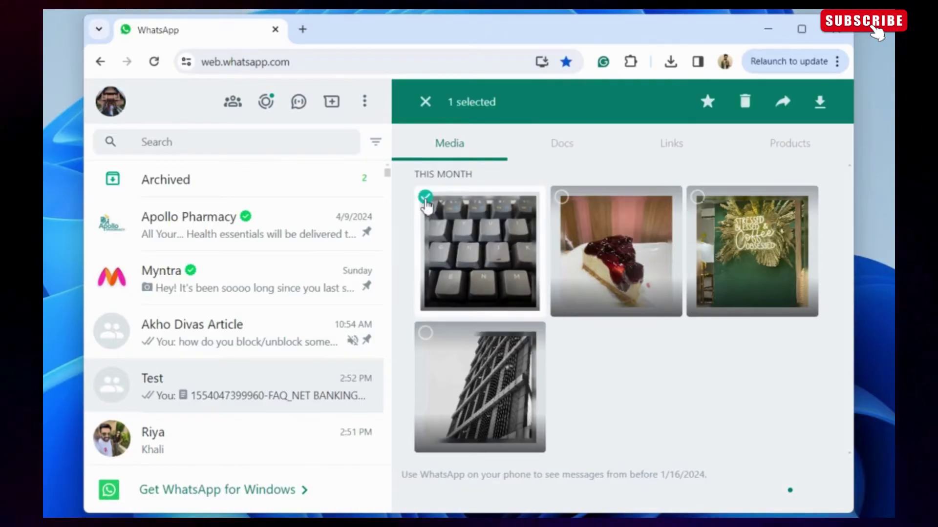
{"action": "left_click", "coordinate": [563, 197]}
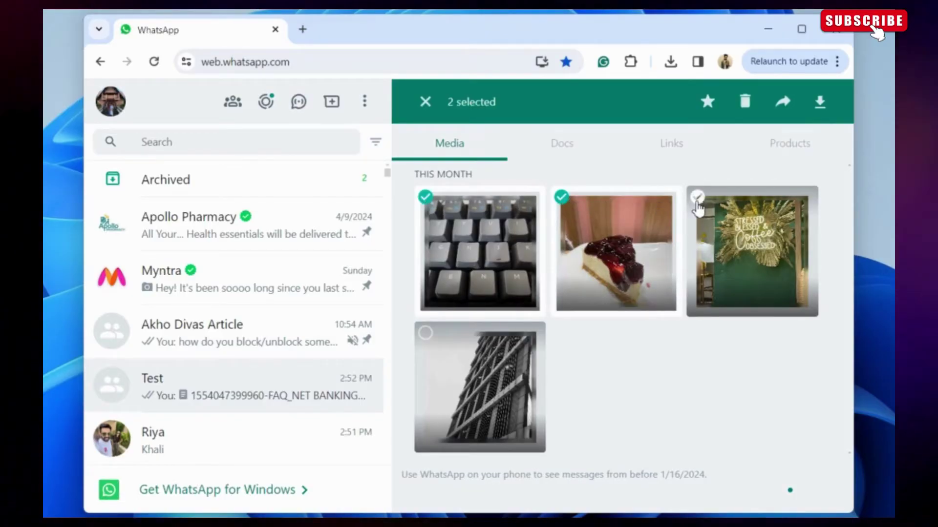
{"action": "left_click", "coordinate": [698, 198]}
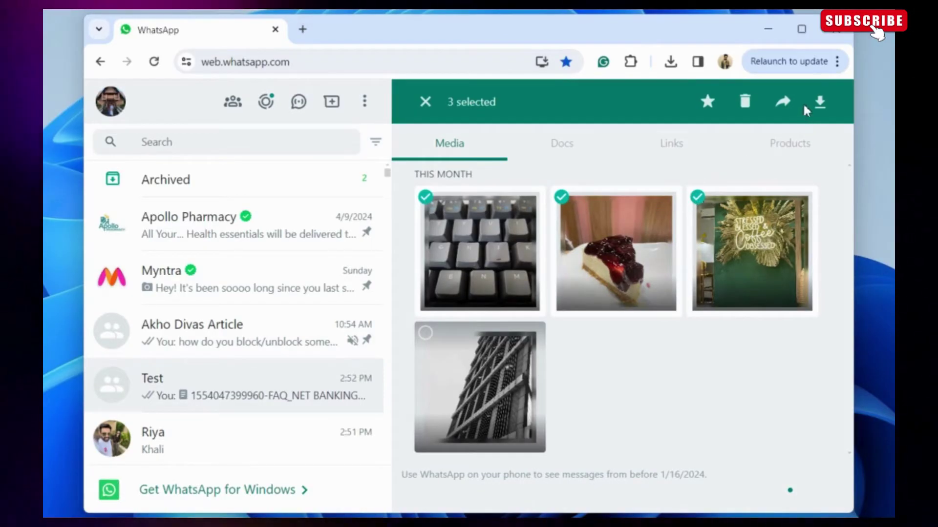
{"action": "left_click", "coordinate": [819, 102]}
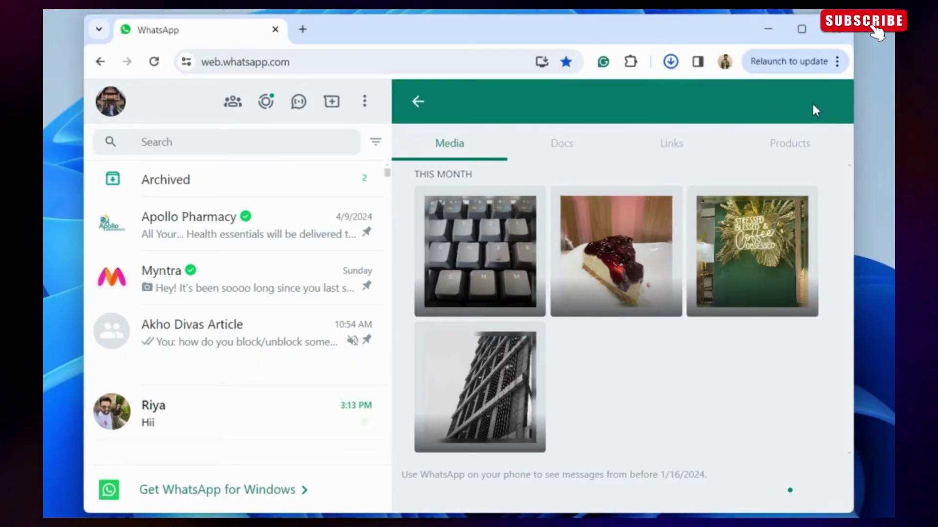
- Reveal the 483 KB WhatsApp zip in the Downloads folder from Chrome's download history
{"action": "left_click", "coordinate": [670, 62]}
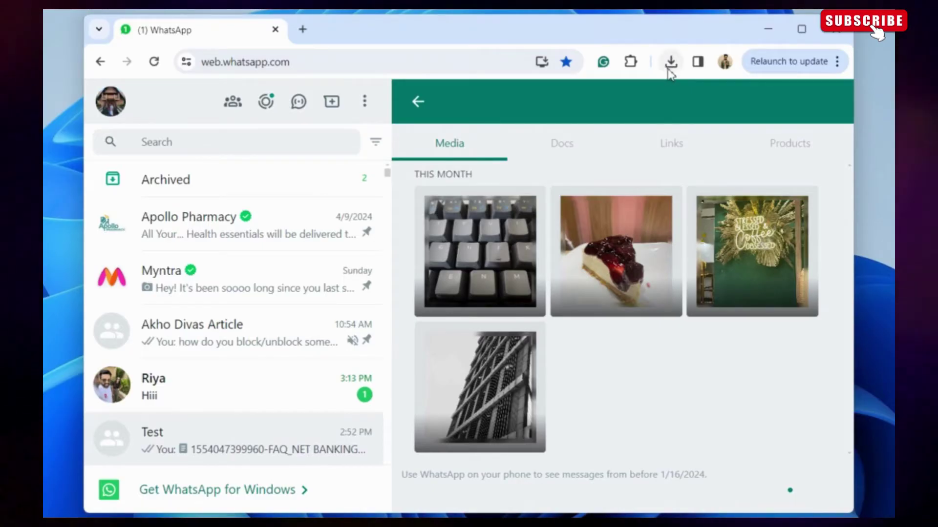
{"action": "left_click", "coordinate": [670, 62]}
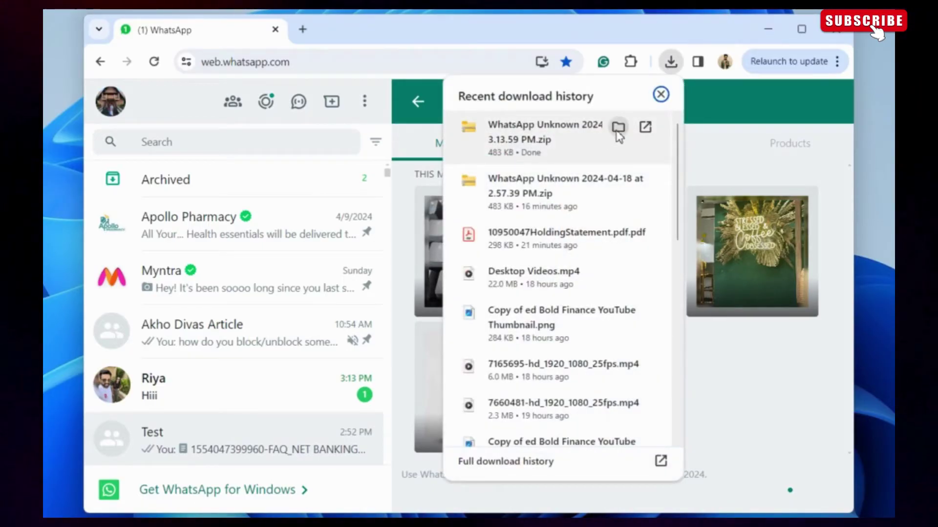
{"action": "left_click", "coordinate": [618, 127]}
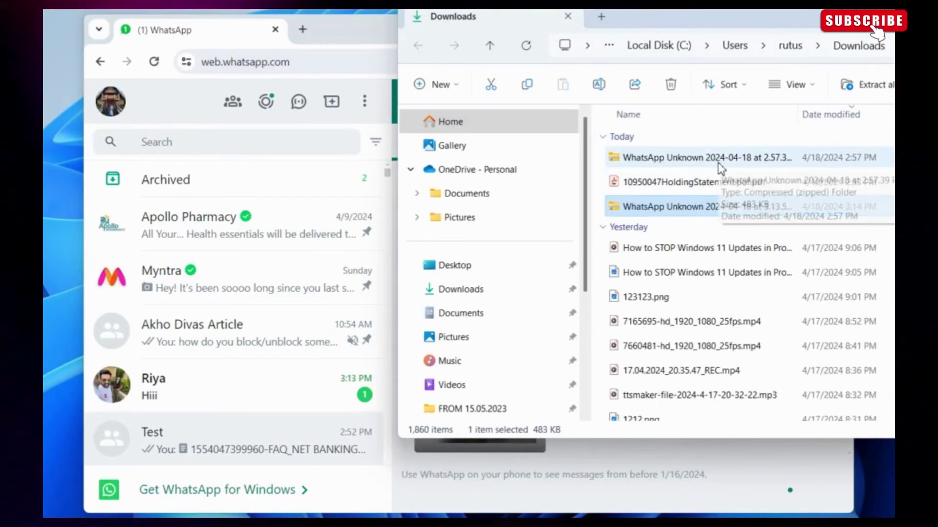
- Check the zip's context menu, then close the Downloads folder window
{"action": "right_click", "coordinate": [739, 212]}
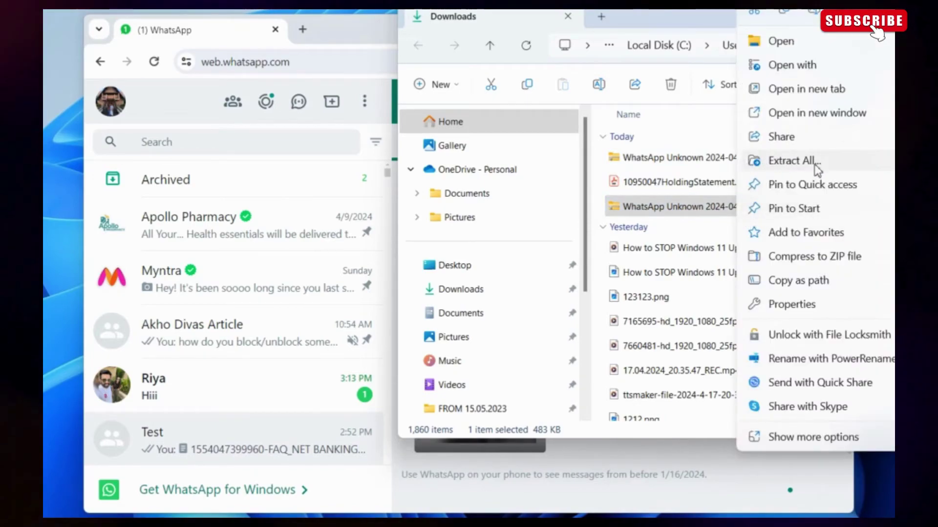
{"action": "left_click", "coordinate": [719, 17]}
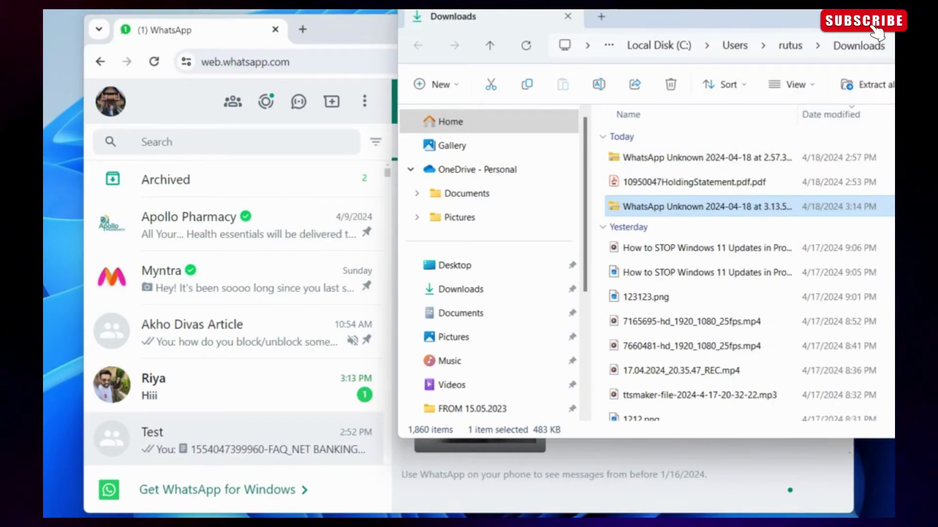
{"action": "key", "text": "super+Down"}
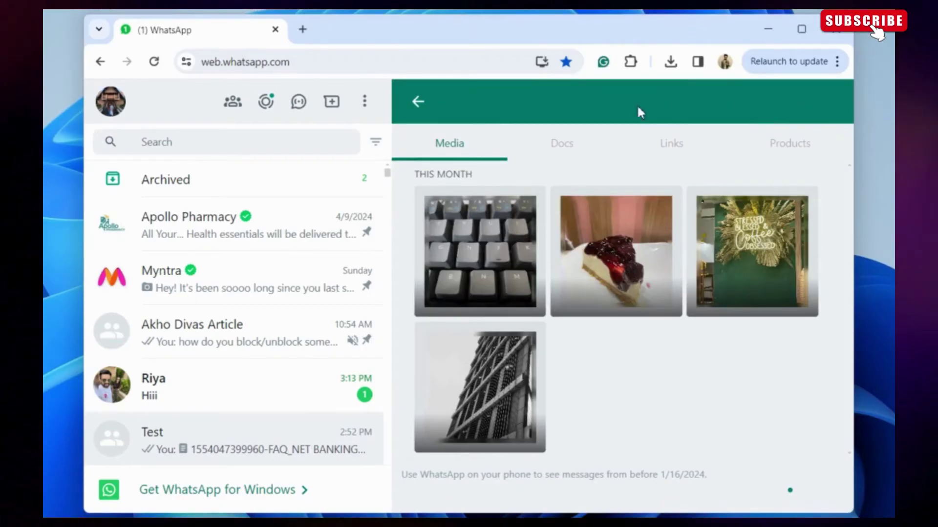
- In Docs, select the HoldingStatement and net-banking FAQ PDFs, downloading the FAQ individually
{"action": "left_click", "coordinate": [564, 148]}
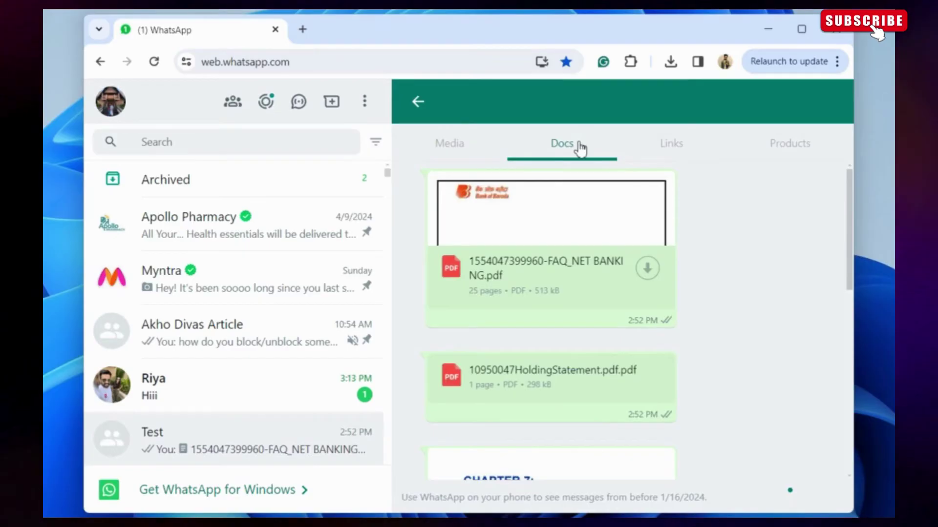
{"action": "mouse_move", "coordinate": [550, 384]}
{"action": "left_click", "coordinate": [408, 388]}
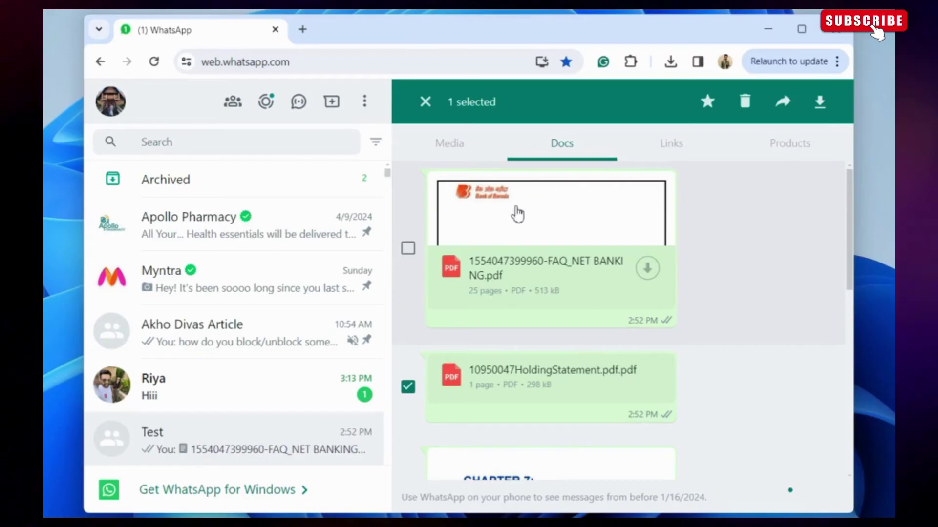
{"action": "left_click", "coordinate": [408, 249]}
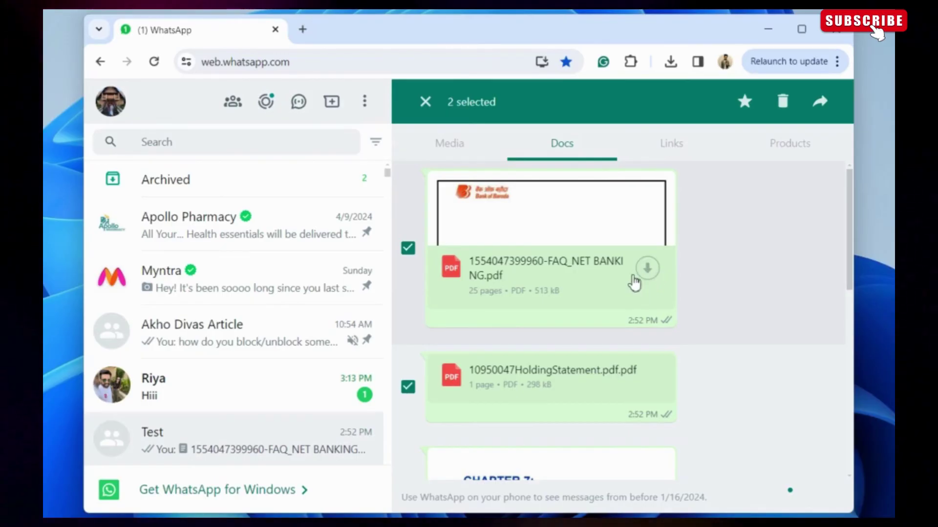
{"action": "left_click", "coordinate": [648, 269]}
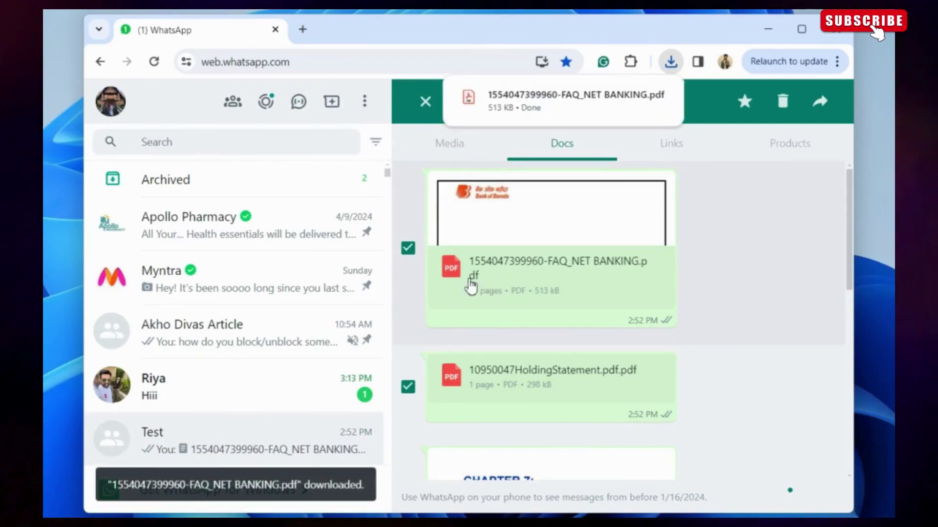
- Download both selected PDFs as an 812 KB zip and check Chrome's download history
{"action": "left_click", "coordinate": [409, 249]}
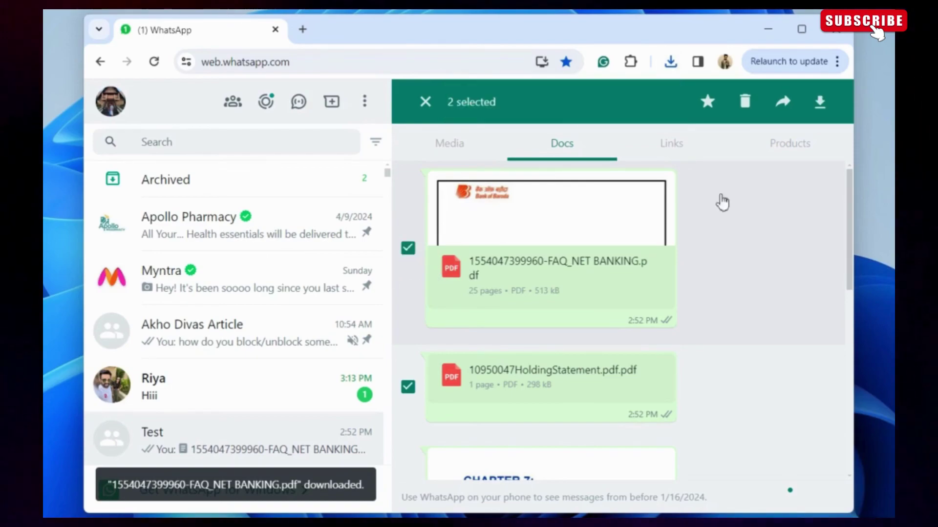
{"action": "left_click", "coordinate": [820, 102]}
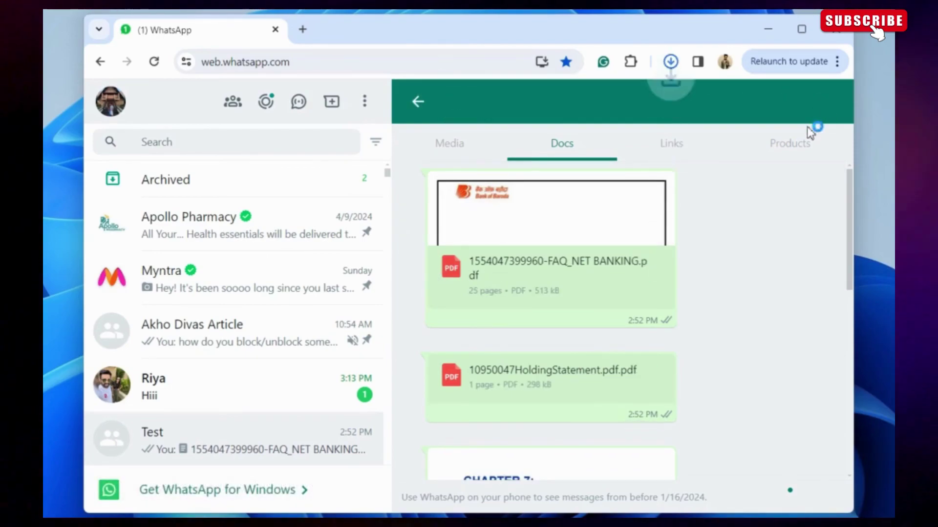
{"action": "left_click", "coordinate": [670, 62]}
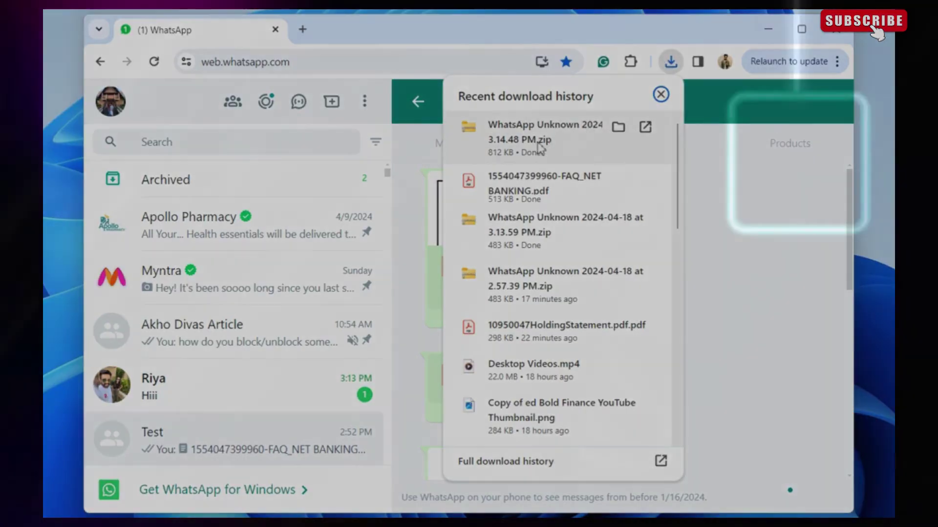